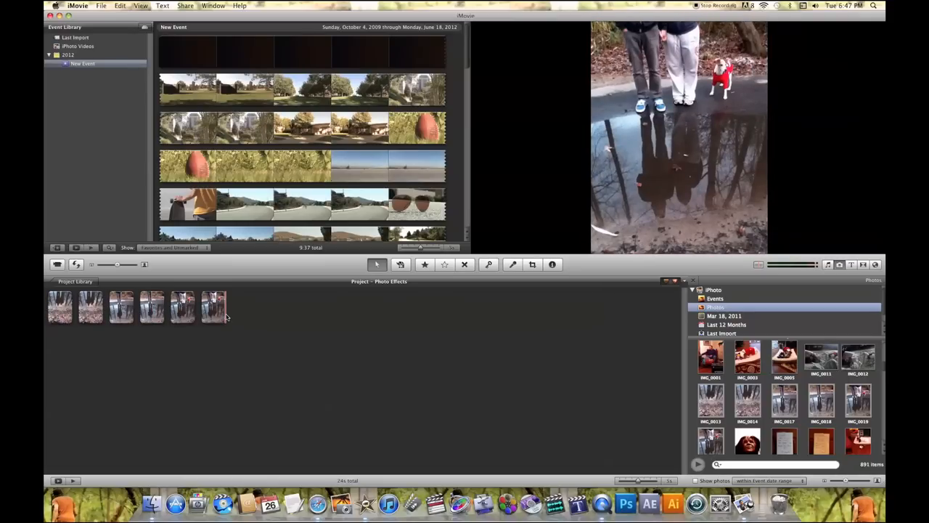
# - Apply the Sepia video effect to the first photo in the project
pyautogui.click(58, 309)
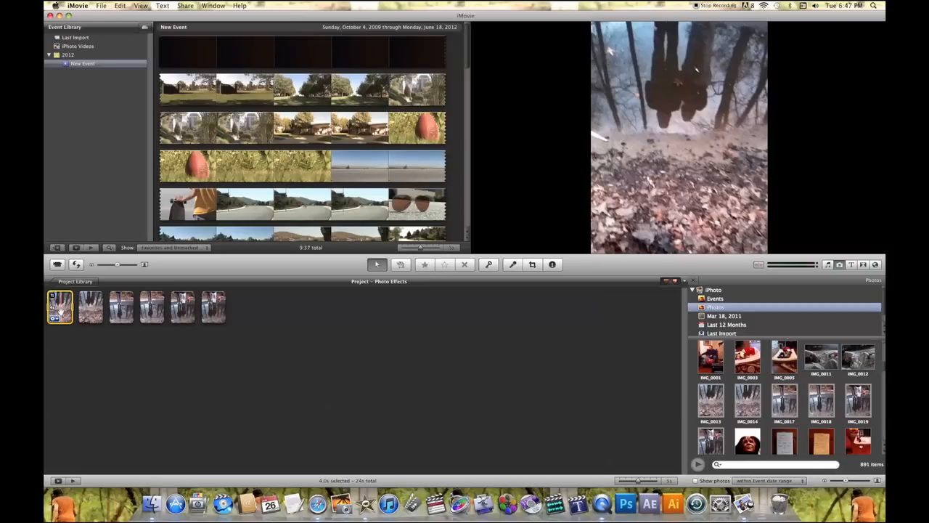
pyautogui.doubleClick(59, 308)
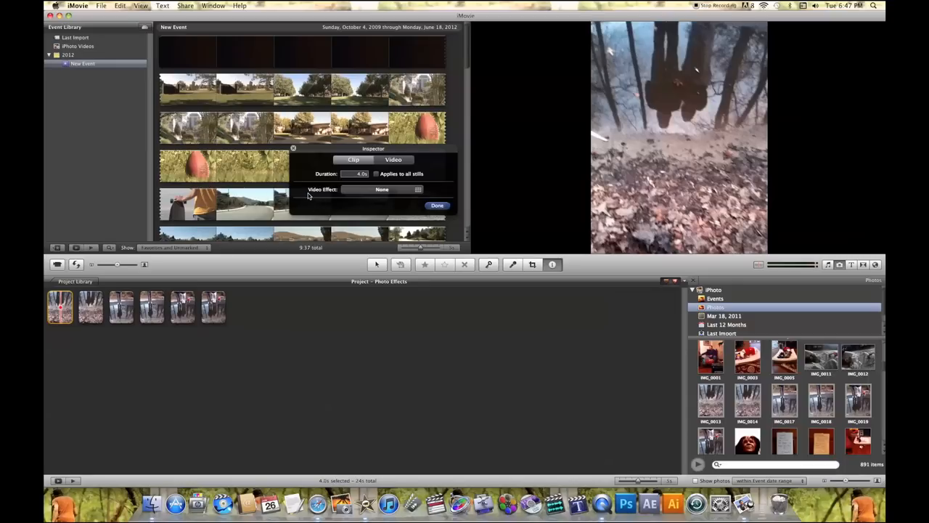
pyautogui.click(383, 190)
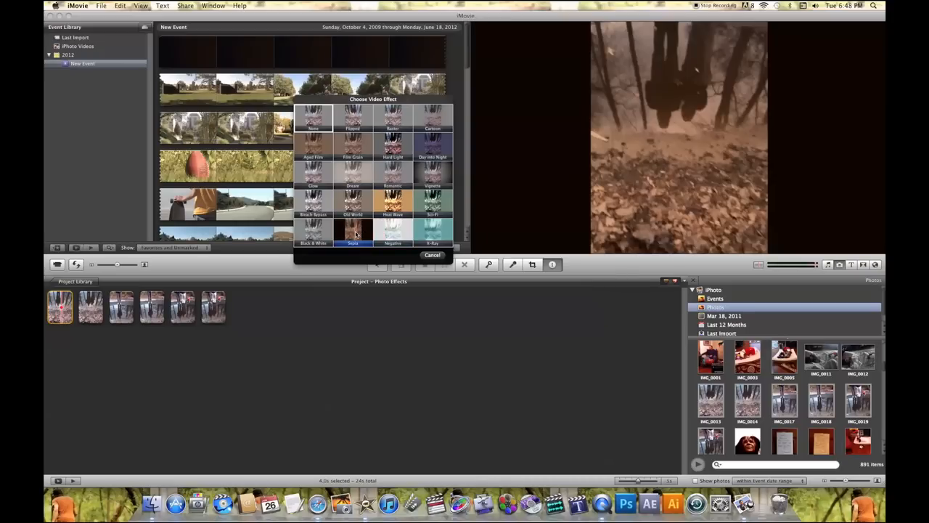
pyautogui.click(355, 233)
pyautogui.click(437, 206)
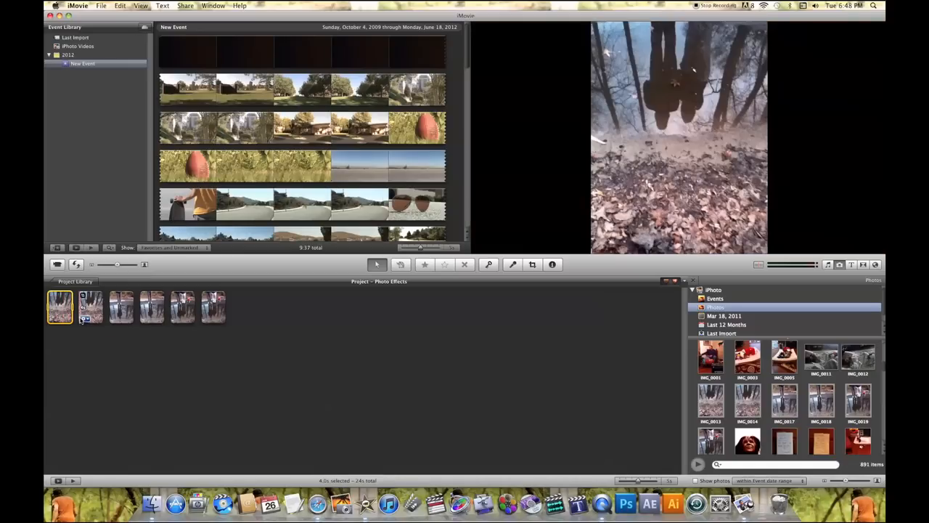
# - Check the clip settings of the second photo in the project, including its video effect
pyautogui.click(137, 329)
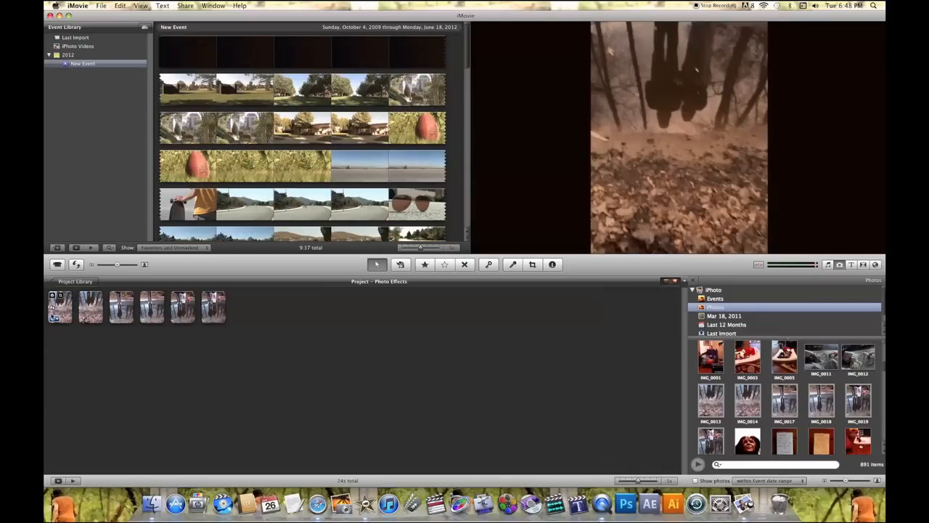
pyautogui.doubleClick(90, 312)
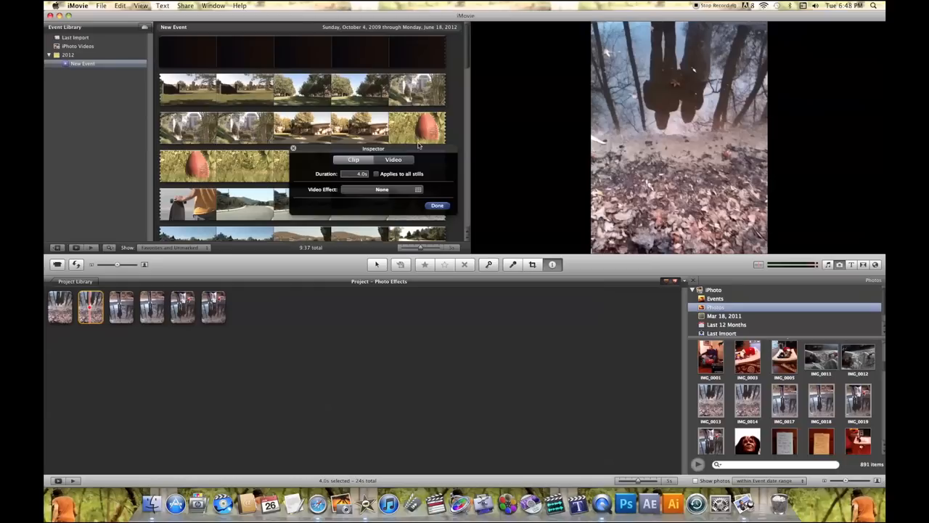
pyautogui.click(437, 205)
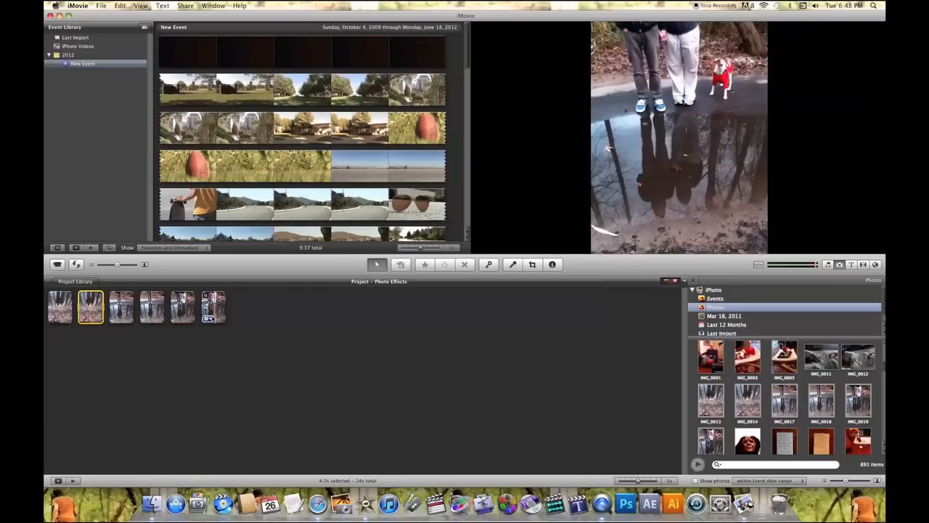
# - Copy the first photo, which carries the Sepia effect
pyautogui.click(62, 308)
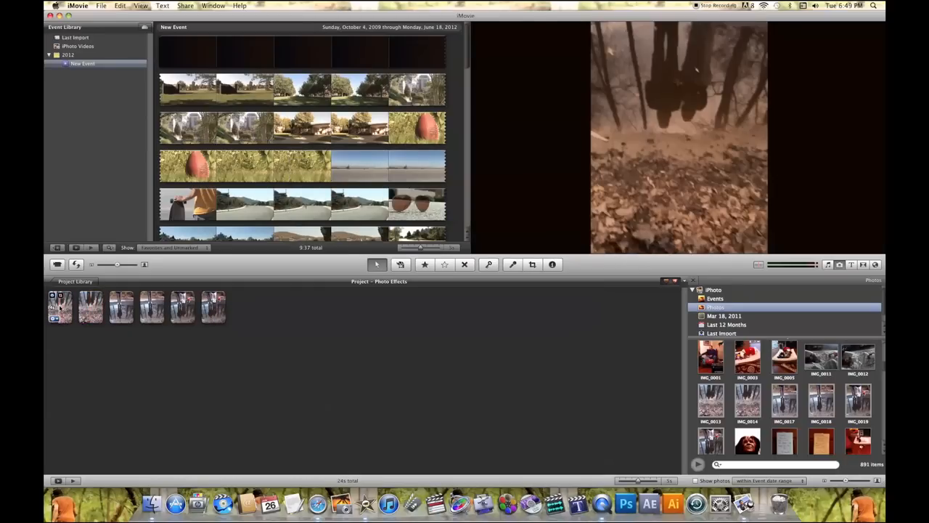
pyautogui.rightClick(60, 307)
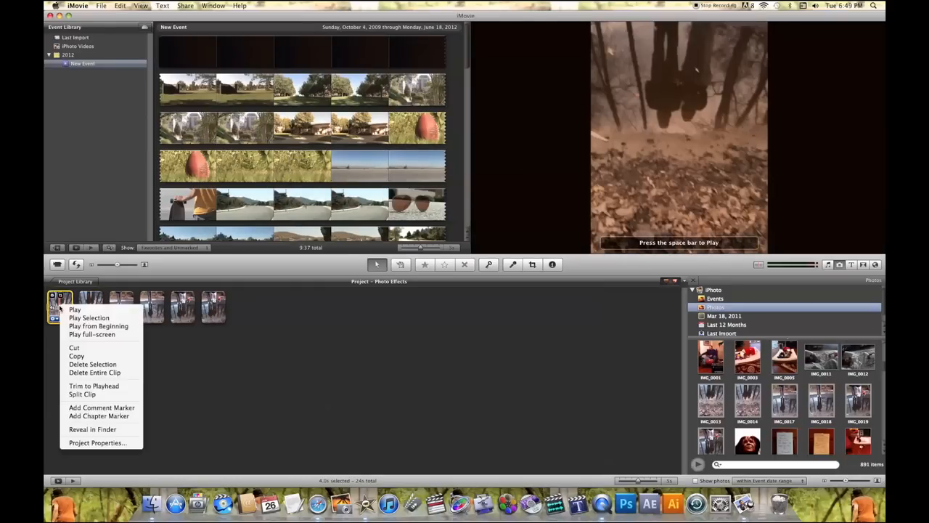
pyautogui.click(85, 357)
pyautogui.click(102, 337)
# - Paste only the copied video effect onto the other five photos in the project
pyautogui.click(87, 311)
pyautogui.keyDown('super'); pyautogui.click(120, 311); pyautogui.keyUp('super')
pyautogui.keyDown('super'); pyautogui.click(150, 312); pyautogui.keyUp('super')
pyautogui.keyDown('super'); pyautogui.click(182, 309); pyautogui.keyUp('super')
pyautogui.keyDown('super'); pyautogui.click(210, 309); pyautogui.keyUp('super')
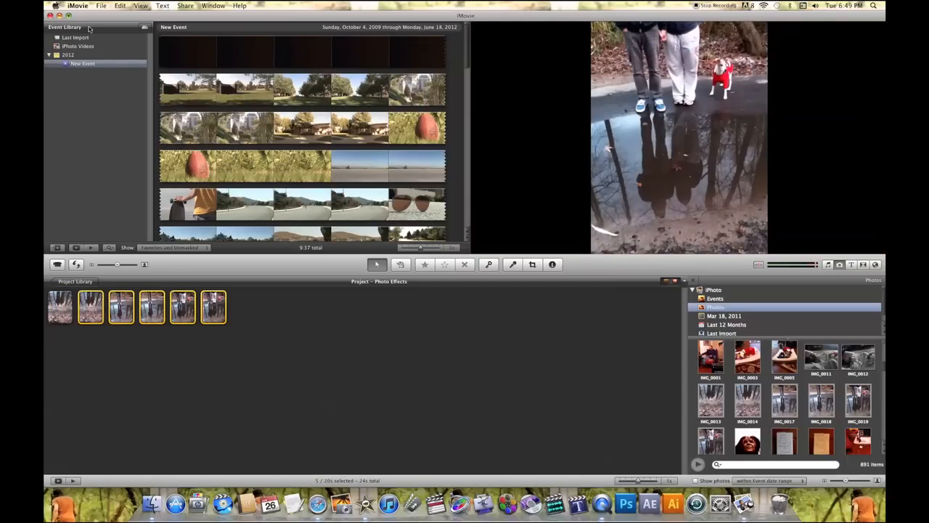
pyautogui.click(123, 5)
pyautogui.moveTo(179, 63)
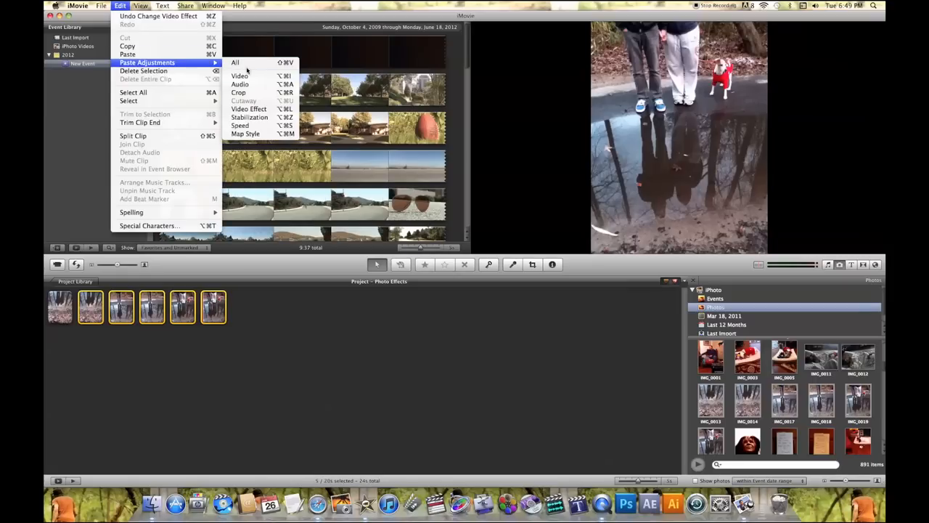
pyautogui.click(249, 109)
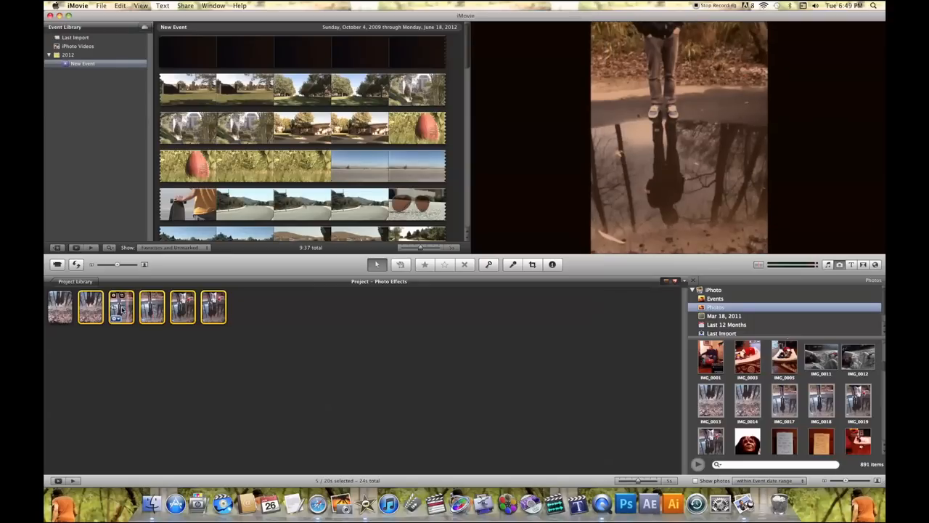
# - Preview alternative video effects on the first photo without choosing one
pyautogui.doubleClick(61, 309)
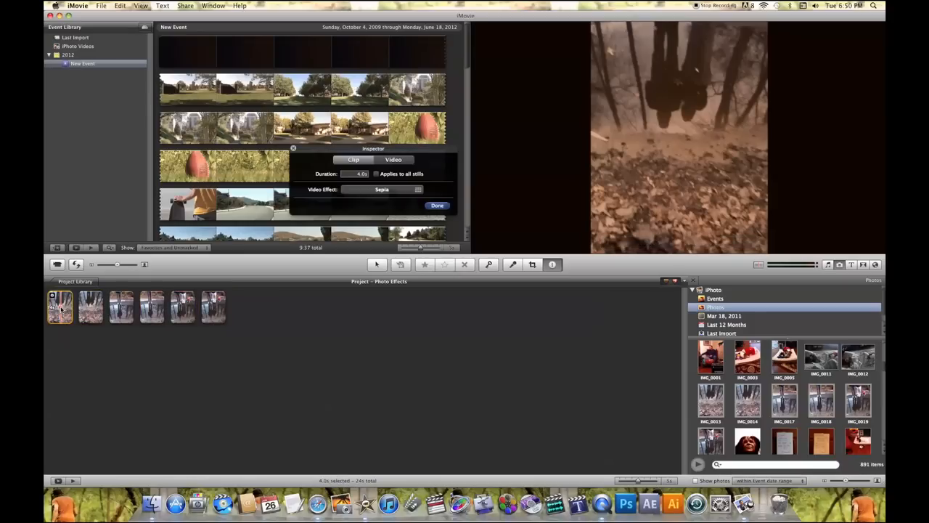
pyautogui.click(374, 190)
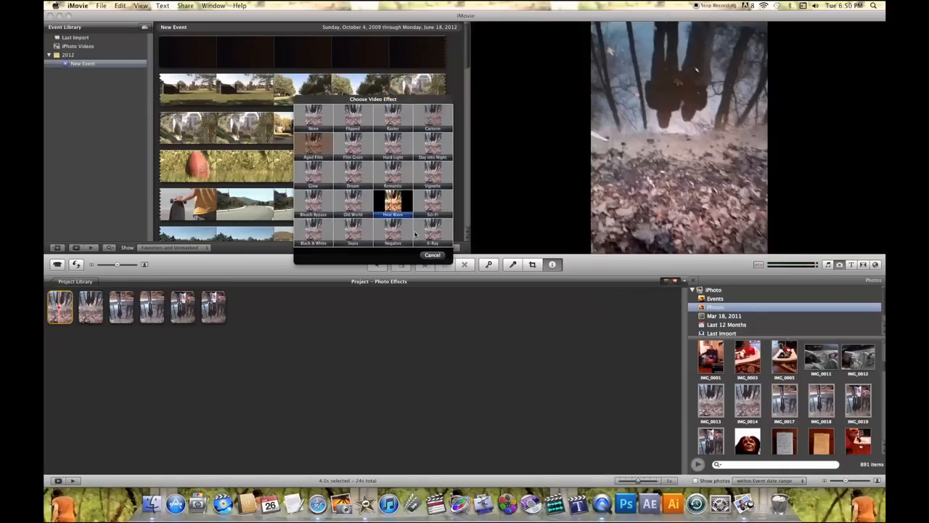
pyautogui.click(431, 256)
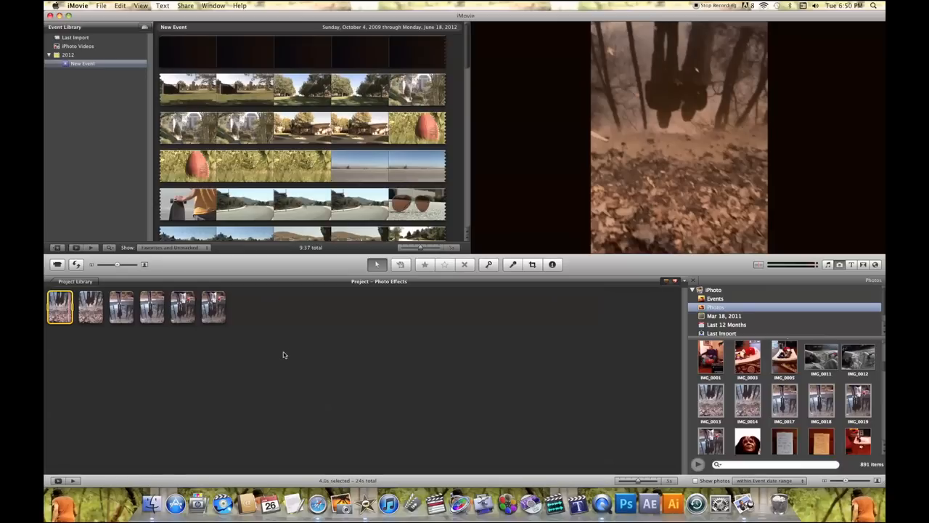
# - Switch the first photo's framing from Fit to Ken Burns
pyautogui.moveTo(65, 317)
pyautogui.click(53, 319)
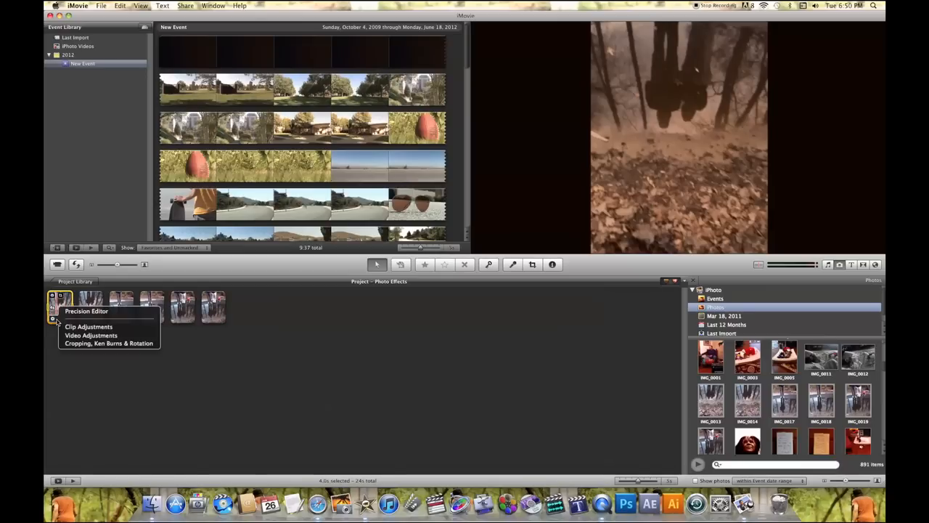
pyautogui.click(98, 344)
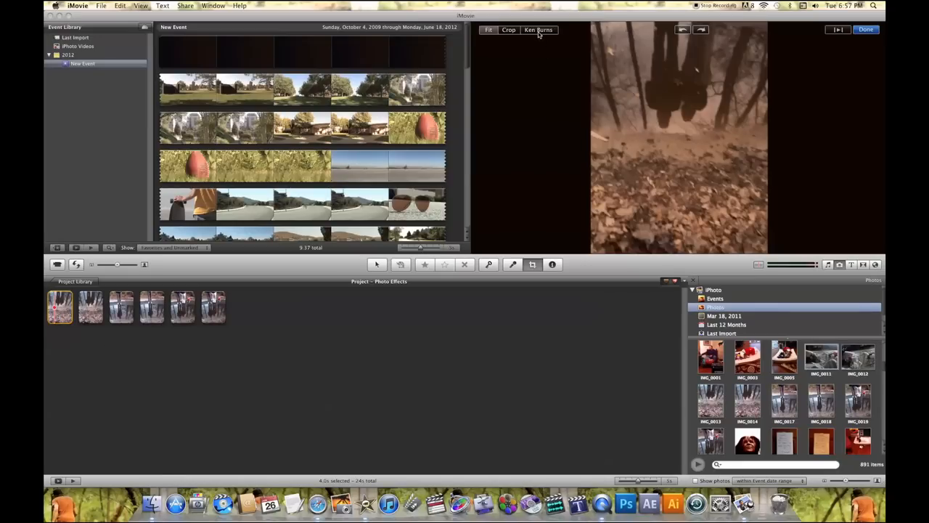
pyautogui.click(538, 32)
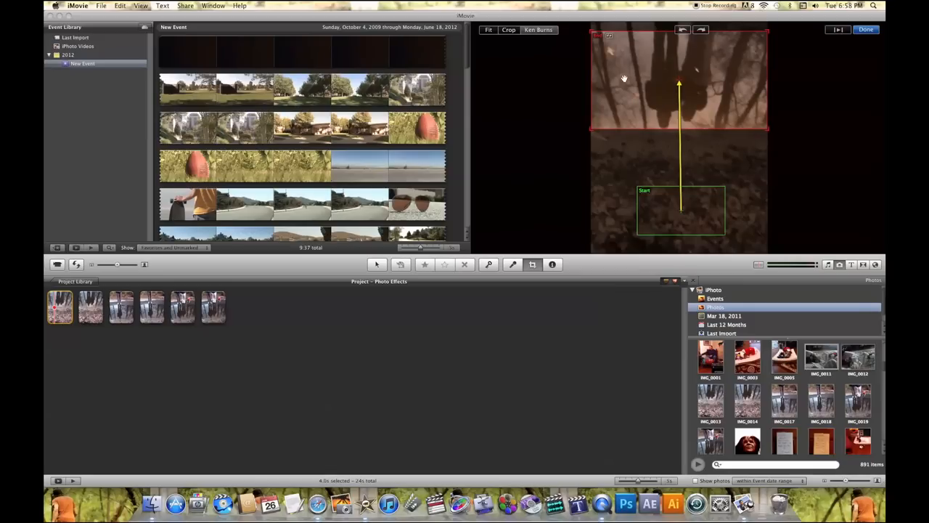
# - Enlarge the Ken Burns Start frame to the photo's full width and position it over the leaves in the lower half
pyautogui.moveTo(667, 206); pyautogui.dragTo(618, 206)
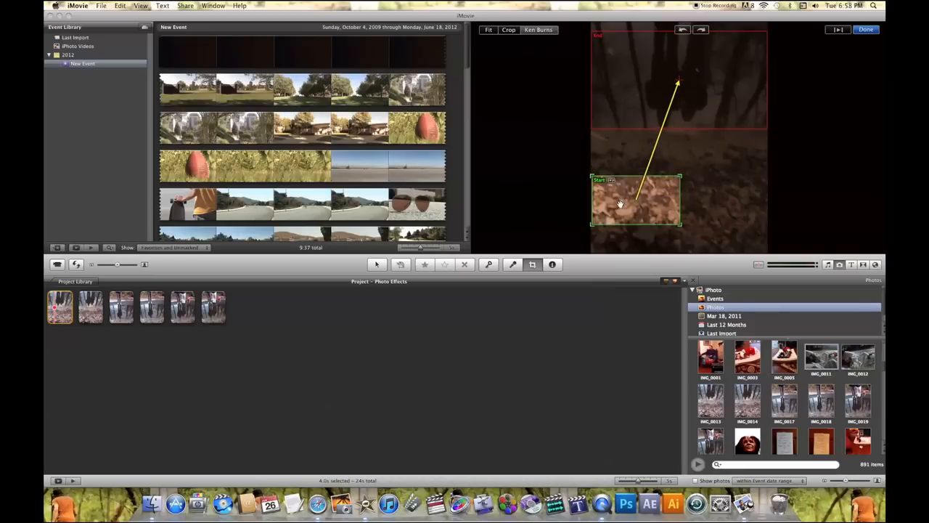
pyautogui.moveTo(683, 224); pyautogui.dragTo(740, 257)
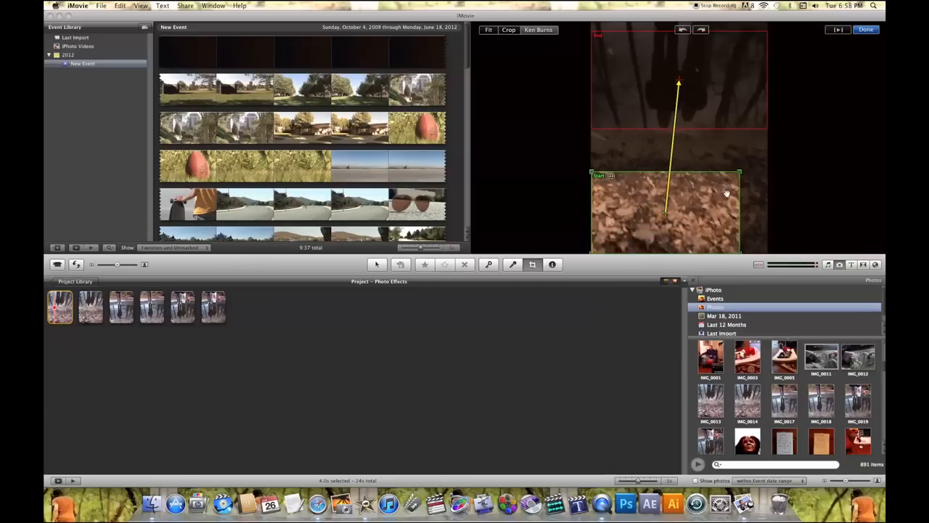
pyautogui.moveTo(734, 175); pyautogui.dragTo(769, 145)
pyautogui.moveTo(722, 191); pyautogui.dragTo(721, 170)
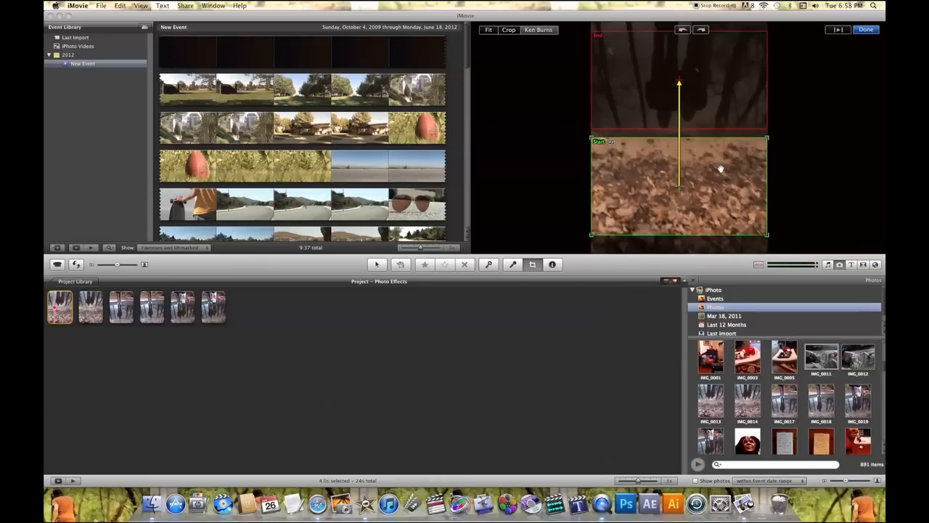
# - Lower the End frame slightly and raise the Start frame to the photo's middle, then apply the Ken Burns movement
pyautogui.click(716, 75)
pyautogui.moveTo(721, 65)
pyautogui.mouseDown()
pyautogui.moveTo(722, 106)
pyautogui.moveTo(720, 70)
pyautogui.mouseUp()
pyautogui.click(725, 160)
pyautogui.moveTo(725, 159); pyautogui.dragTo(723, 155)
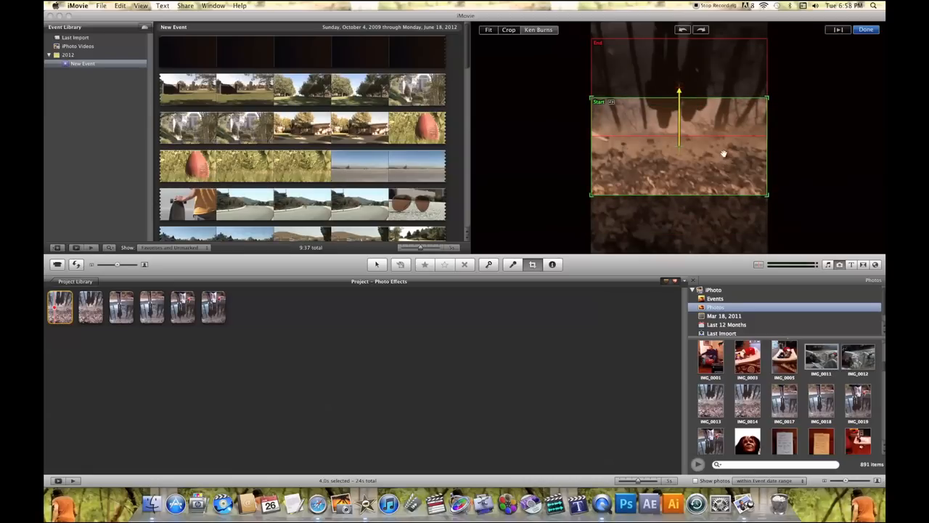
pyautogui.click(867, 30)
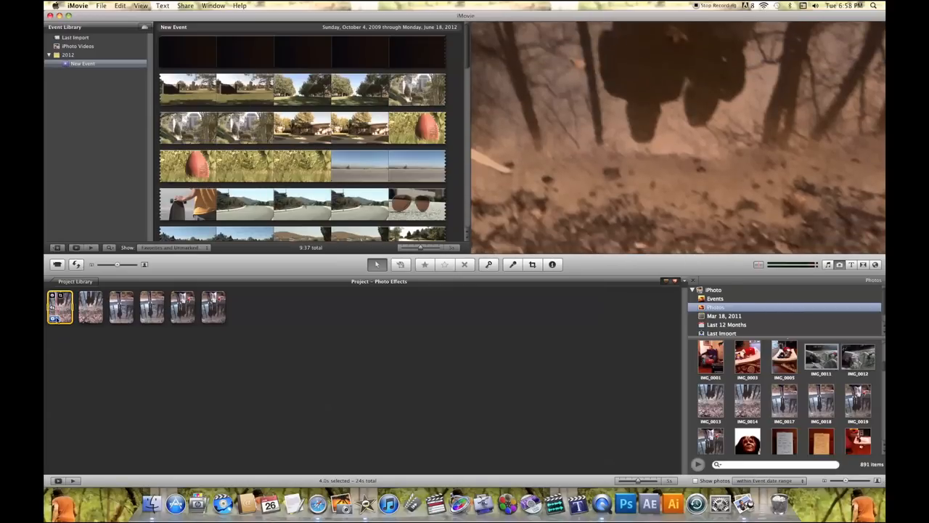
# - Reopen the first photo's Ken Burns framing, lower the Start frame and shrink it to about half the photo's width against the right edge
pyautogui.click(55, 317)
pyautogui.click(101, 344)
pyautogui.moveTo(626, 155); pyautogui.dragTo(624, 183)
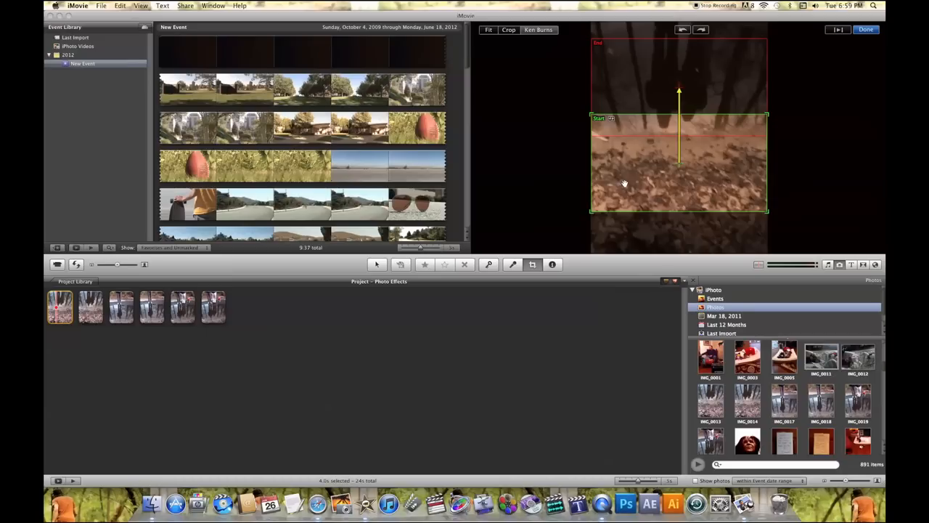
pyautogui.moveTo(625, 179); pyautogui.dragTo(624, 190)
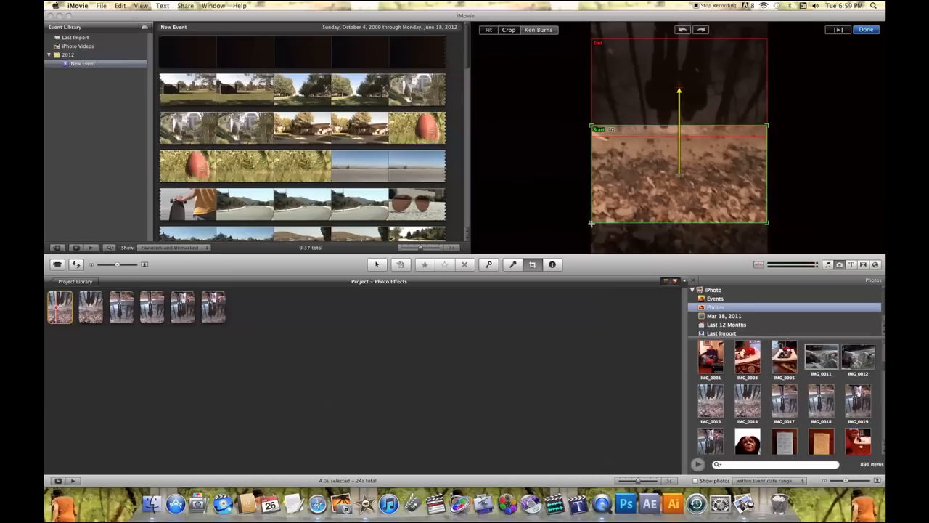
pyautogui.moveTo(592, 223); pyautogui.dragTo(689, 156)
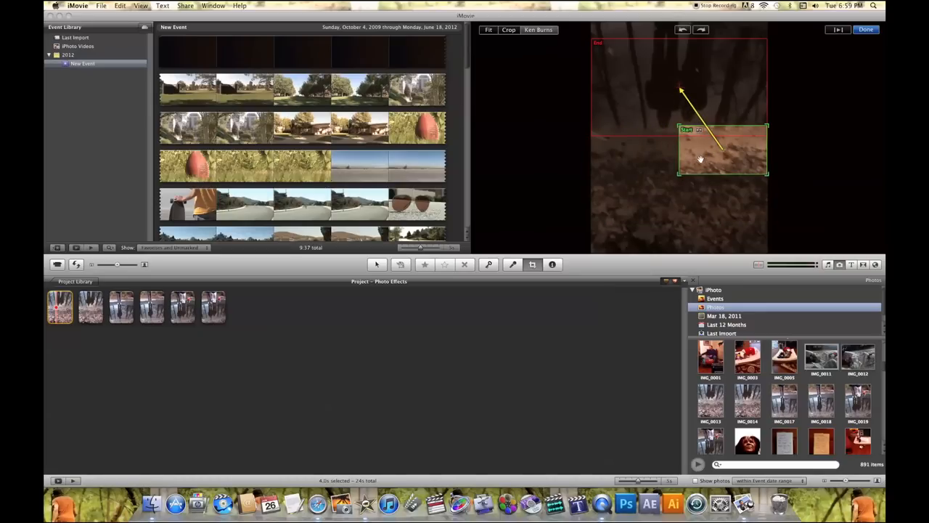
pyautogui.click(865, 29)
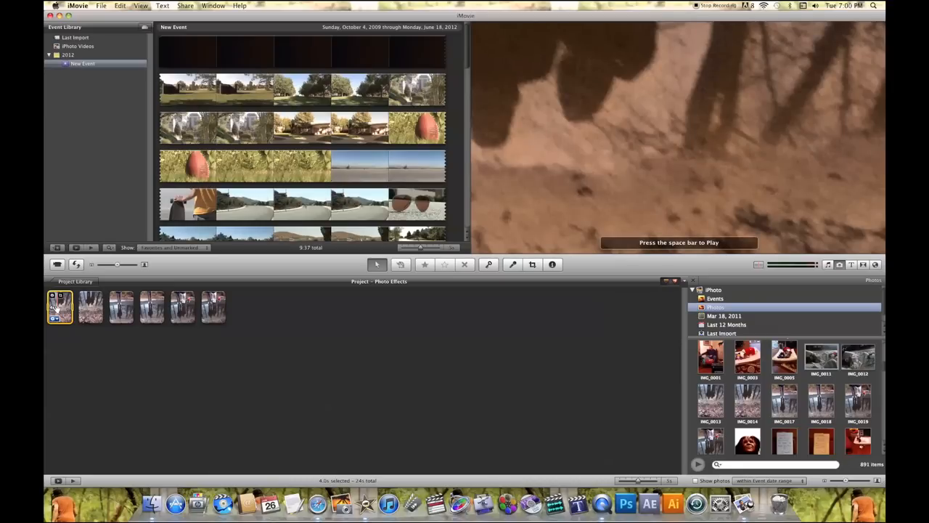
# - Set the first photo's duration to 10 seconds
pyautogui.doubleClick(61, 309)
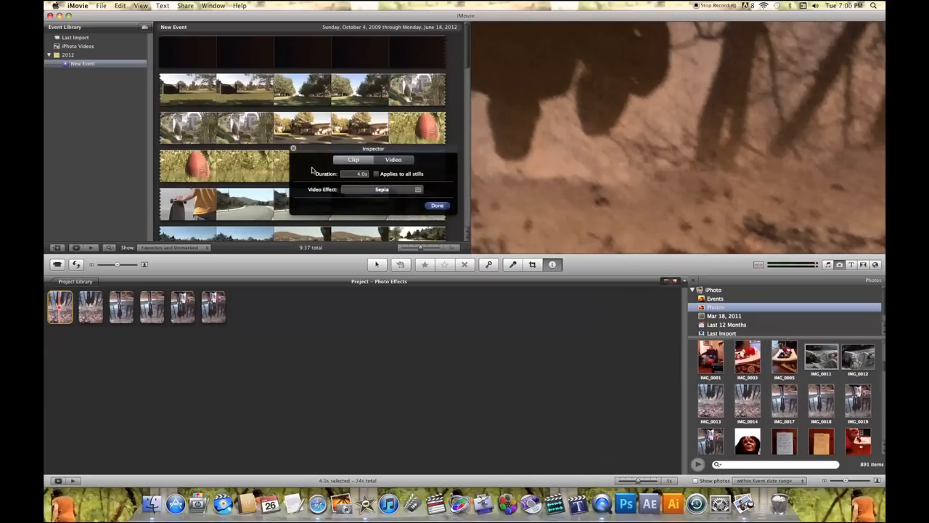
pyautogui.doubleClick(362, 175)
pyautogui.write('10')
pyautogui.click(437, 206)
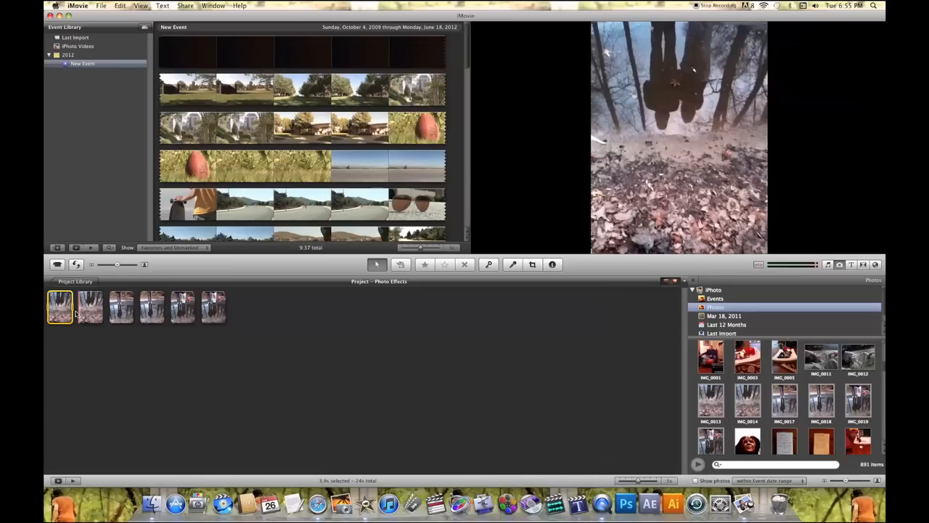
# - Set the project's Initial Photo Placement to Ken Burns in its timing properties
pyautogui.click(99, 5)
pyautogui.click(129, 54)
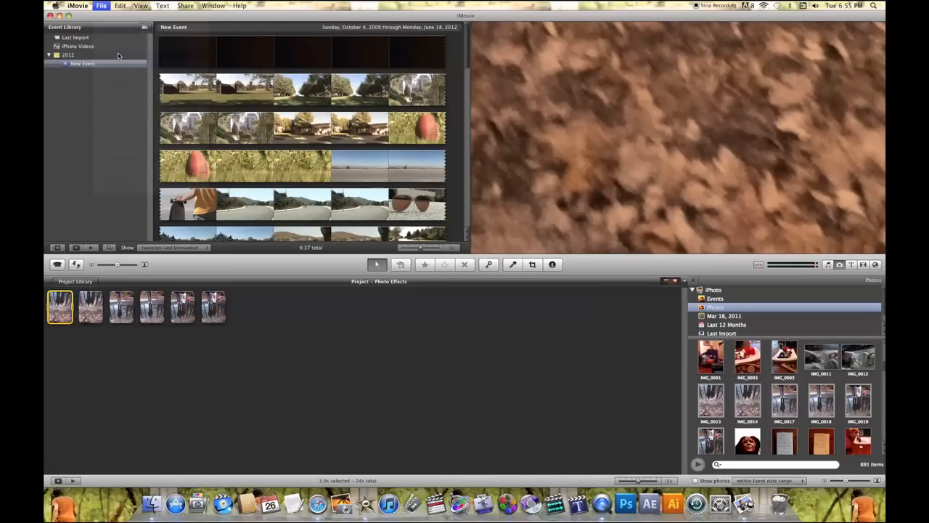
pyautogui.click(383, 33)
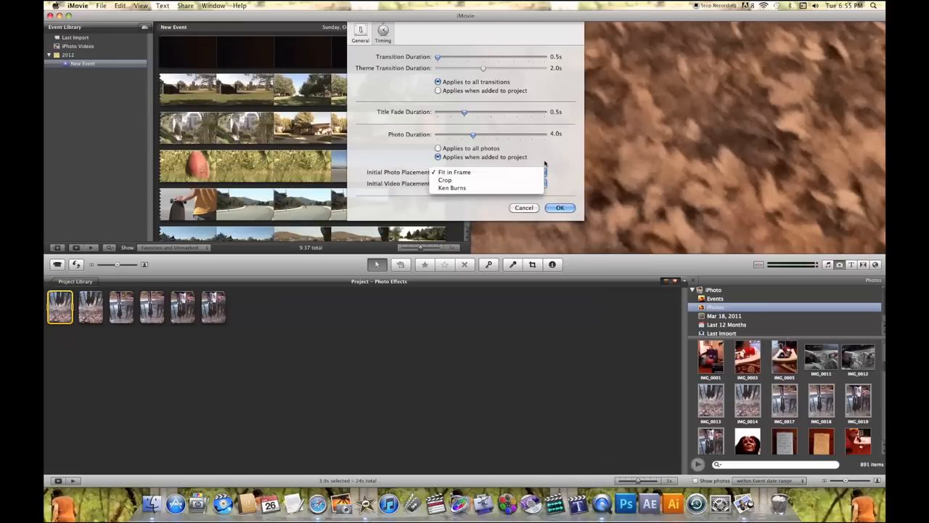
pyautogui.click(543, 172)
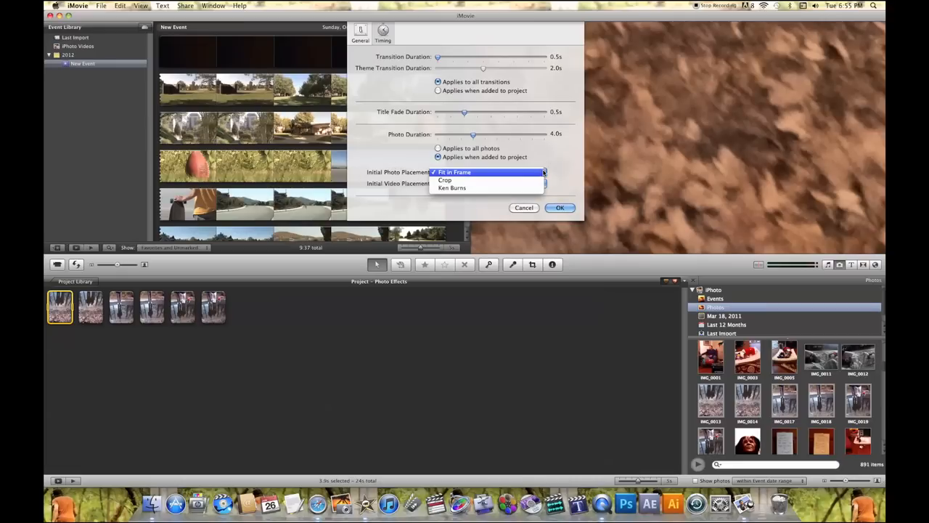
pyautogui.click(508, 188)
pyautogui.click(490, 173)
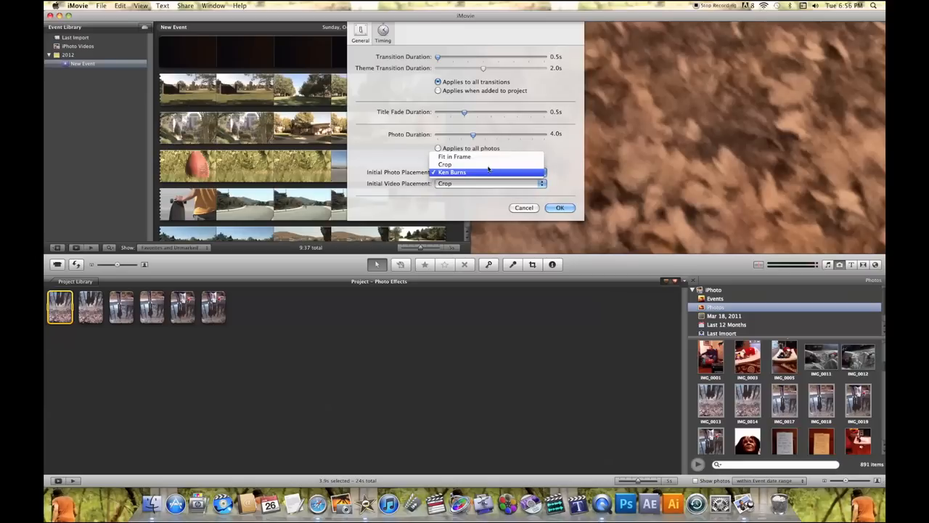
pyautogui.click(485, 173)
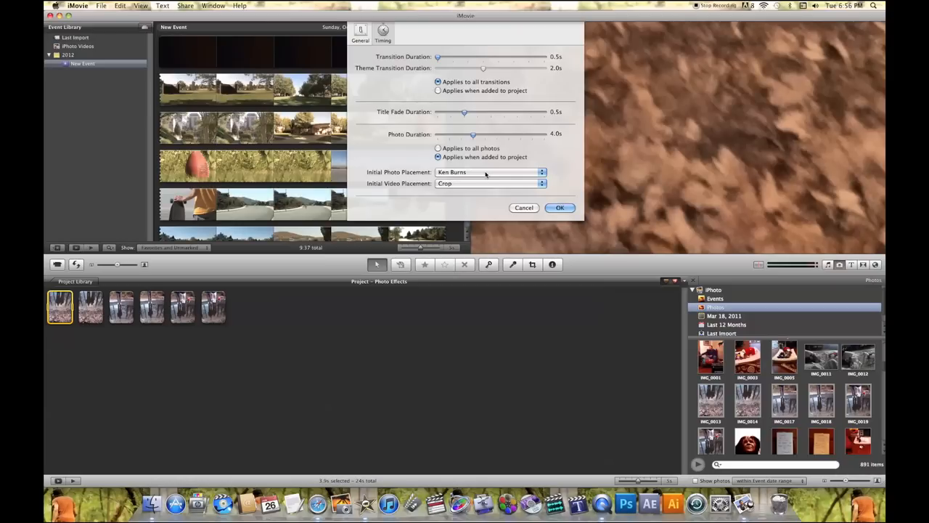
pyautogui.click(559, 209)
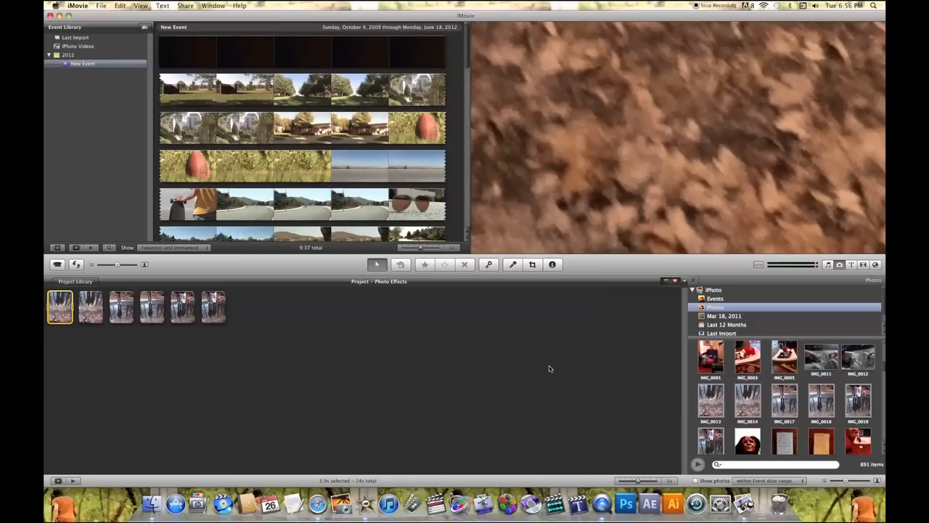
# - Add photo IMG_0011 to the end of the project to try the Ken Burns default placement, and delete it again
pyautogui.moveTo(824, 363); pyautogui.dragTo(274, 317)
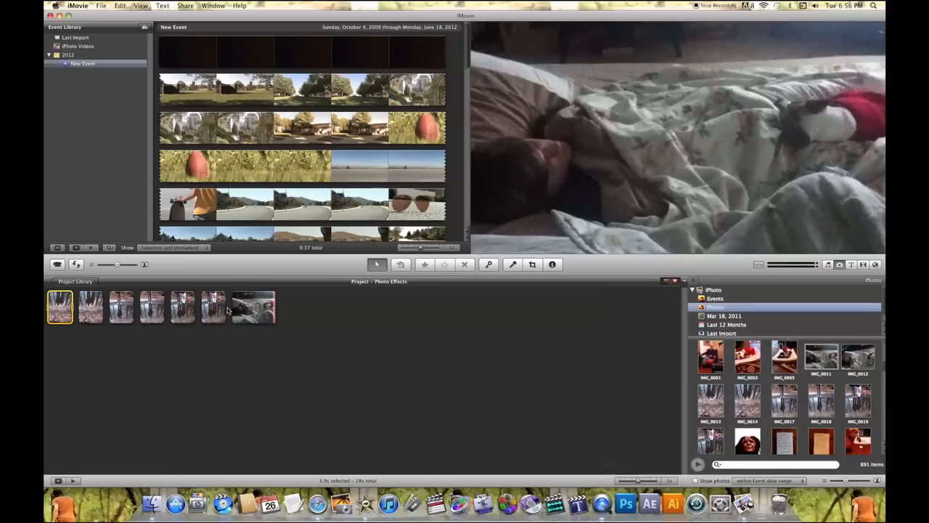
pyautogui.click(254, 308)
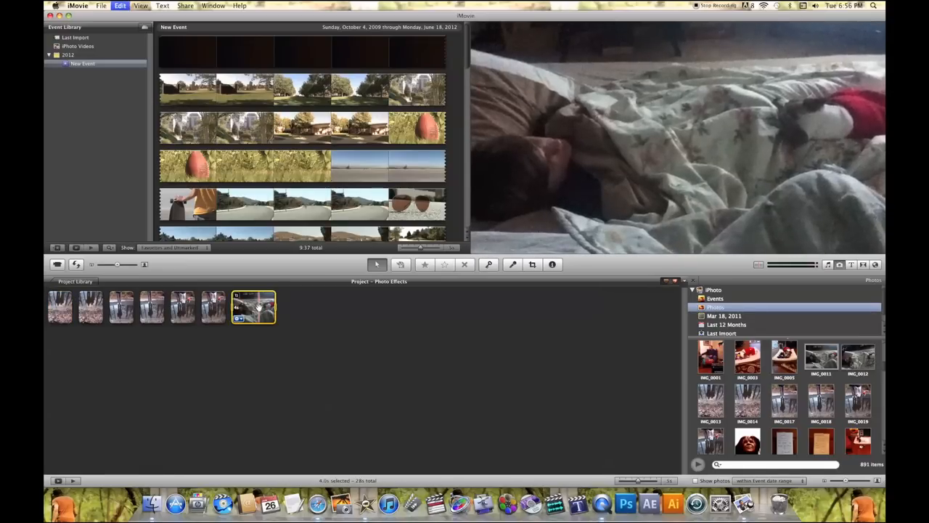
pyautogui.press('Delete')
# - Set the project's Initial Photo Placement to Fit in Frame in its timing properties and add photo IMG_0011 after the last photo
pyautogui.click(102, 6)
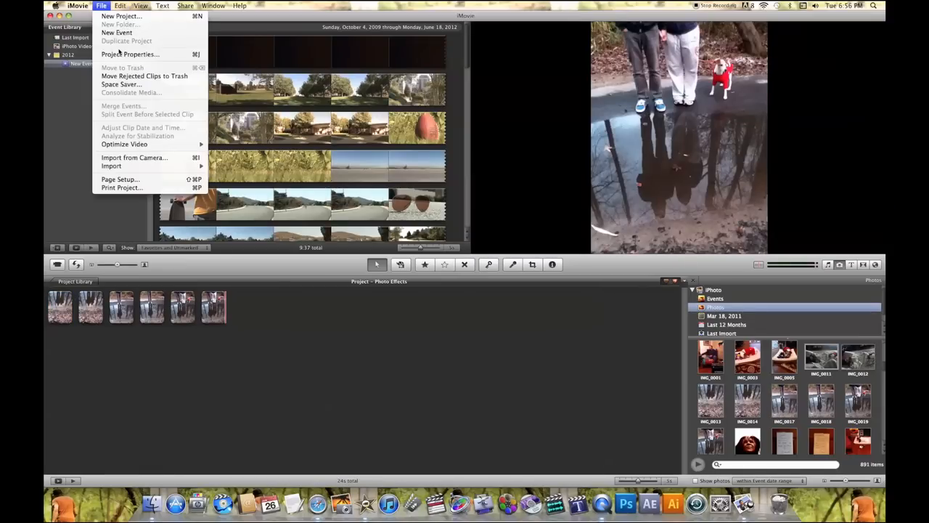
pyautogui.click(133, 58)
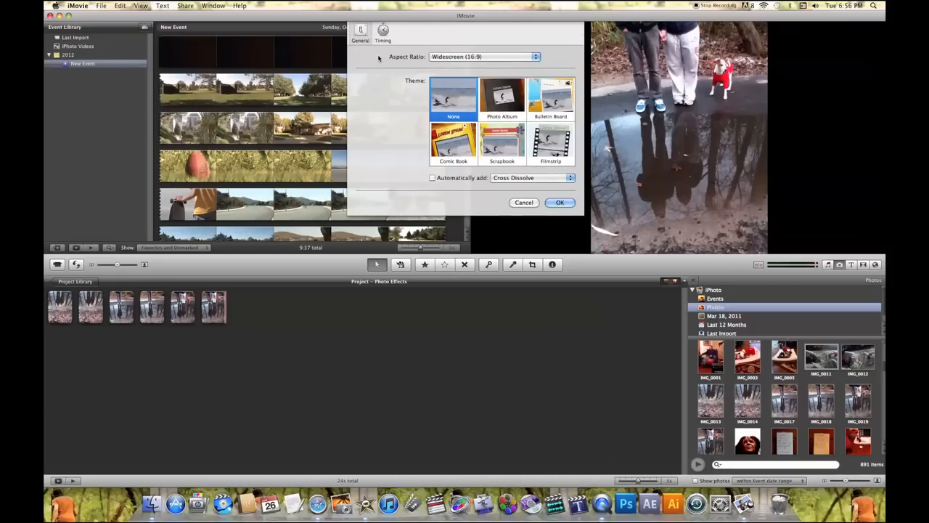
pyautogui.click(383, 30)
pyautogui.click(463, 172)
pyautogui.click(463, 172)
pyautogui.click(463, 172)
pyautogui.click(457, 156)
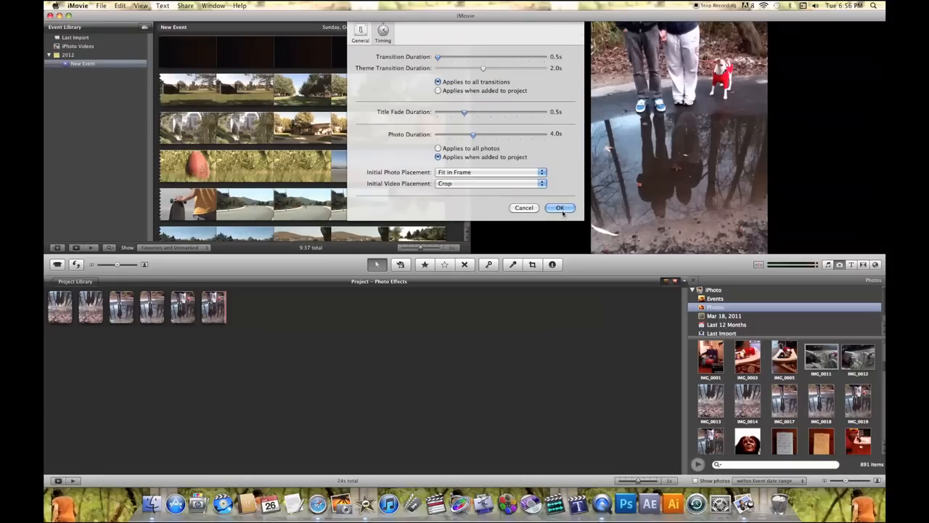
pyautogui.click(561, 210)
pyautogui.moveTo(828, 363); pyautogui.dragTo(269, 312)
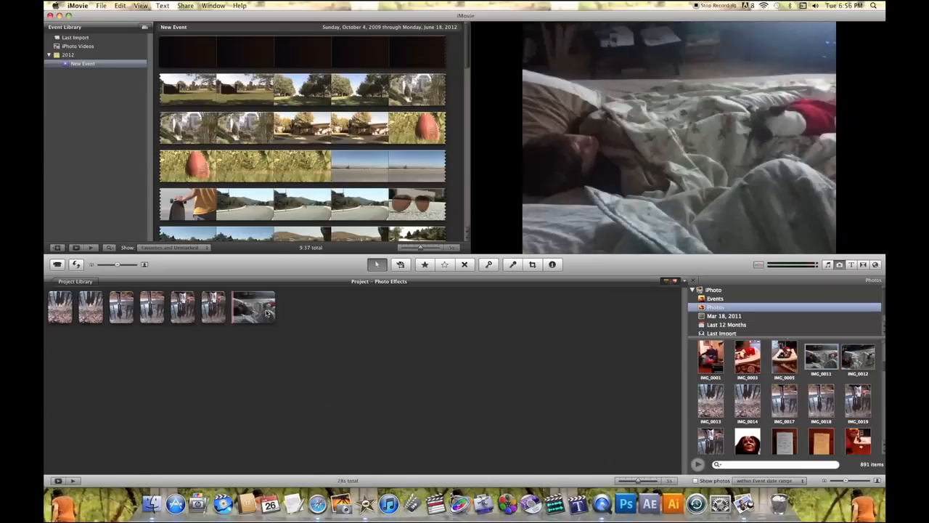